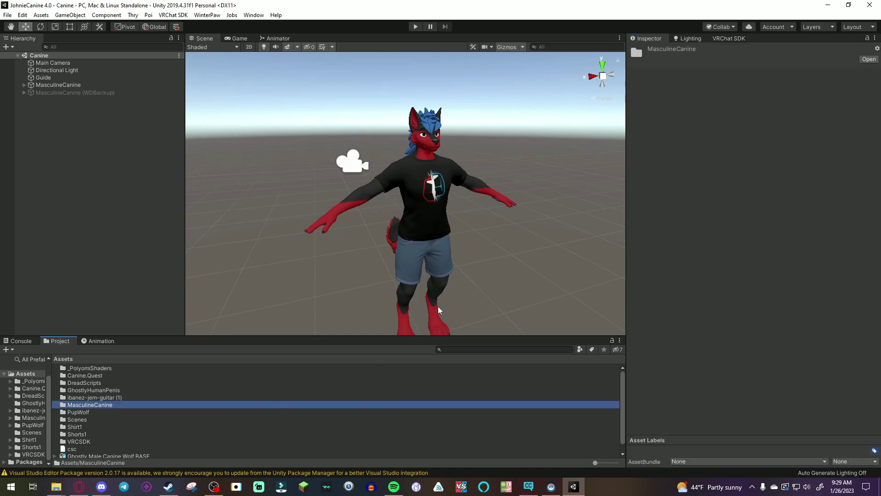
- Drop VRCQuestTools-v1.6.1.unitypackage from File Explorer into the Project panel and import everything
left_click(566, 266)
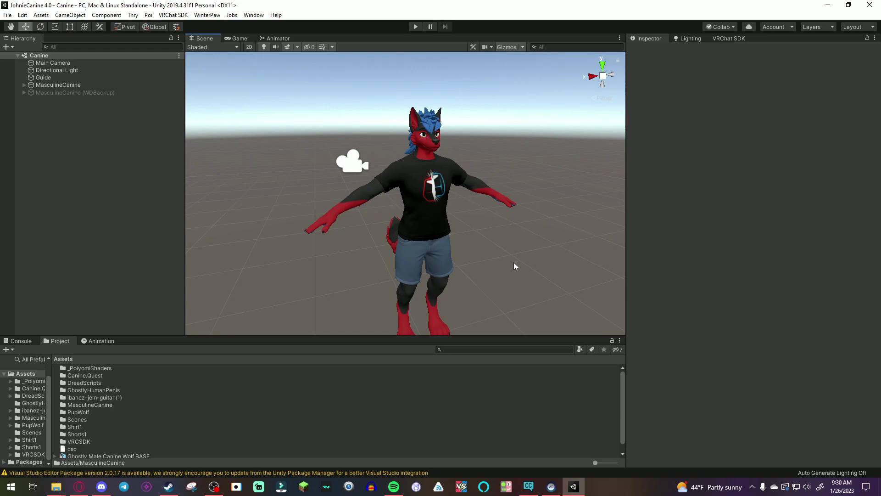
left_click(56, 486)
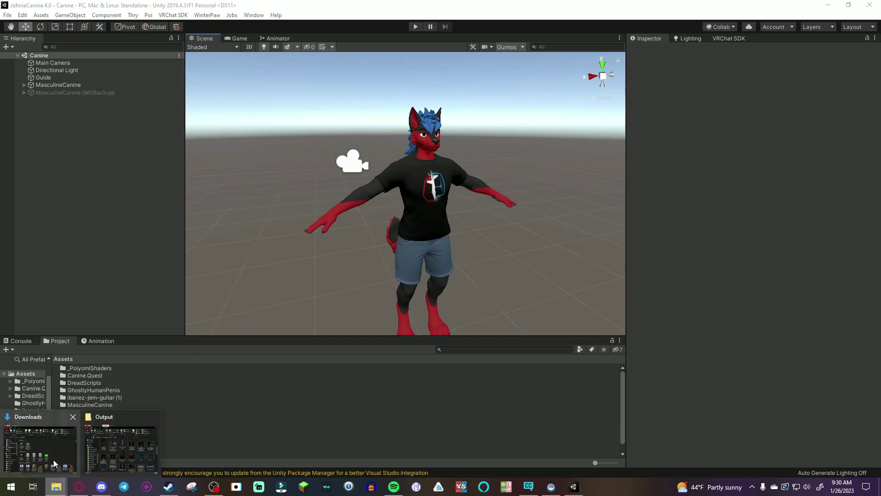
left_click(96, 441)
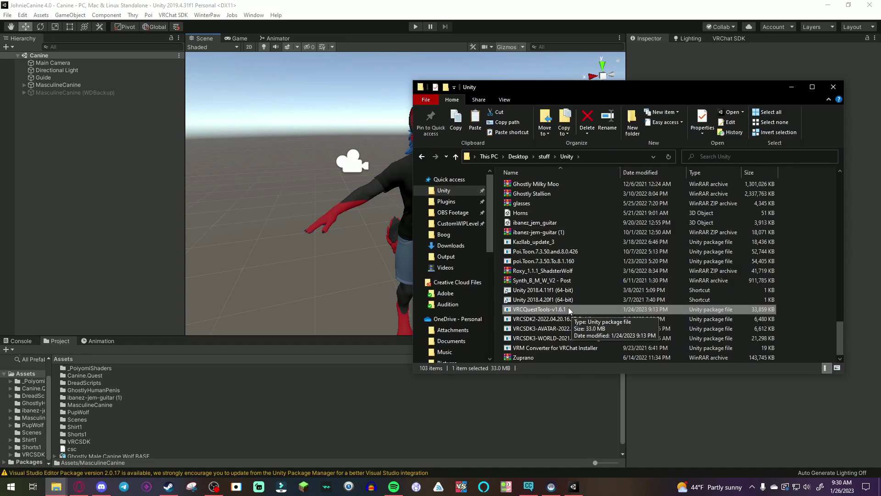
left_click_drag(568, 307, 764, 113)
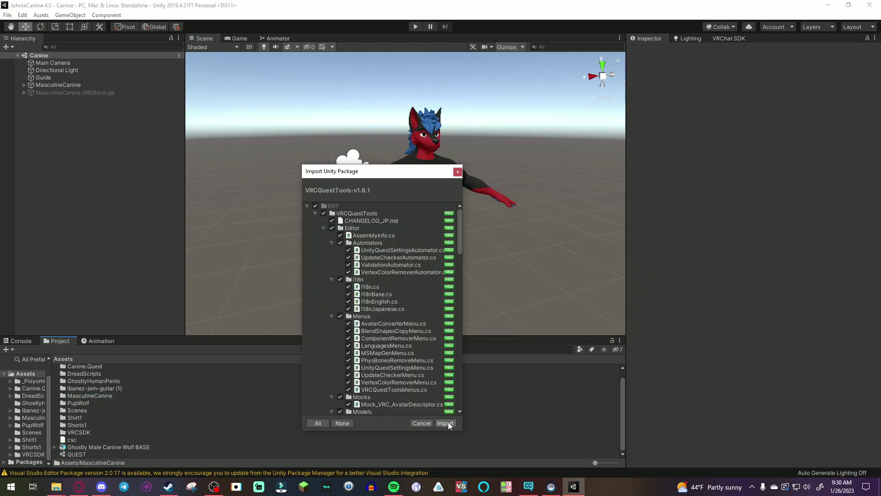
left_click(445, 421)
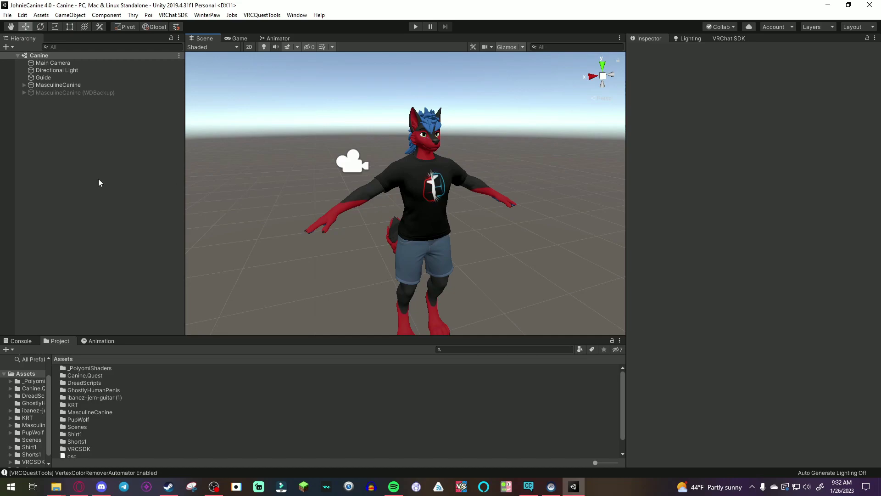
- Copy and paste the MasculineCanine avatar, sliding the duplicate sideways along X
left_click(82, 85)
key("ctrl+c")
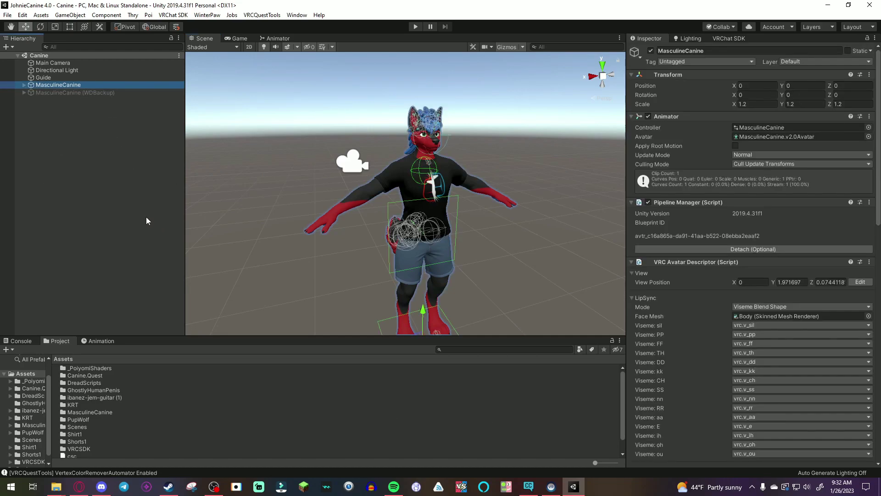
key("ctrl+v")
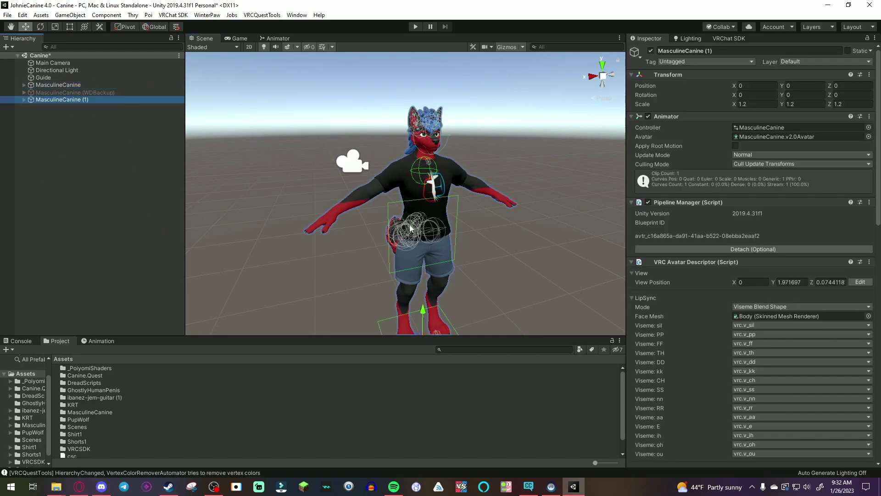
left_click_drag(517, 250, 514, 294, "alt")
left_click_drag(443, 257, 274, 250)
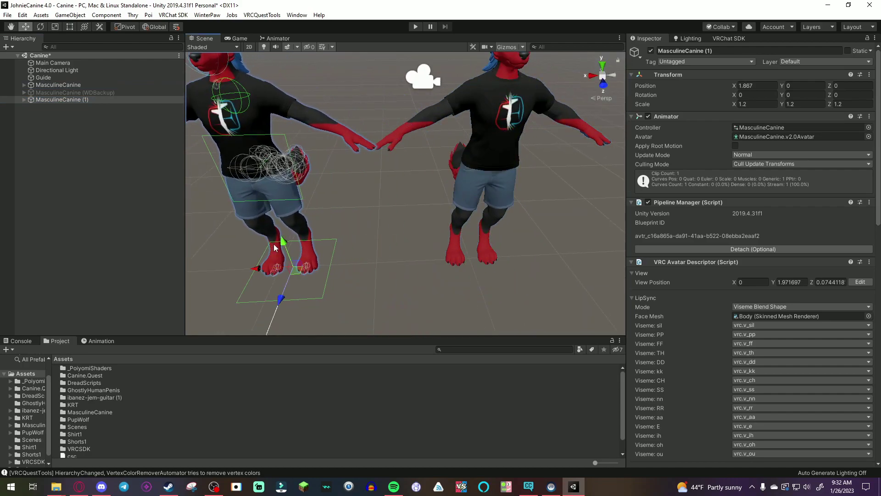
left_click(391, 252)
left_click_drag(392, 252, 388, 214, "alt")
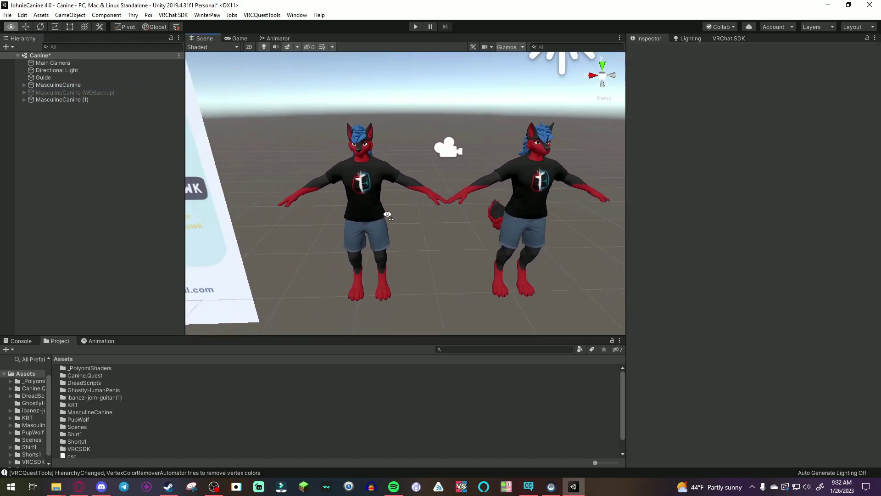
- Rename the duplicate MasculineCanine (1) to MasculineCanine (QUEST)
left_click(72, 100)
left_click(74, 86)
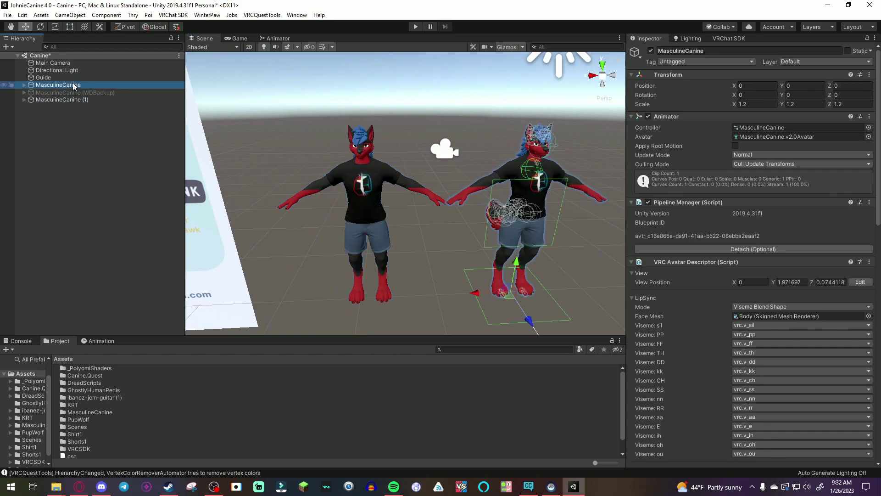
left_click(79, 100)
right_click(80, 99)
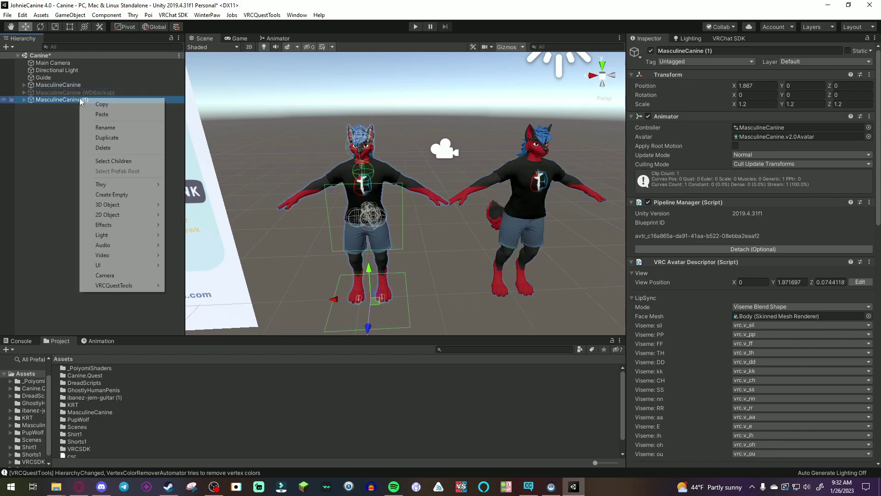
left_click(105, 127)
key("End")
key("BackSpace")
key("BackSpace")
type("QUEST)")
key("Return")
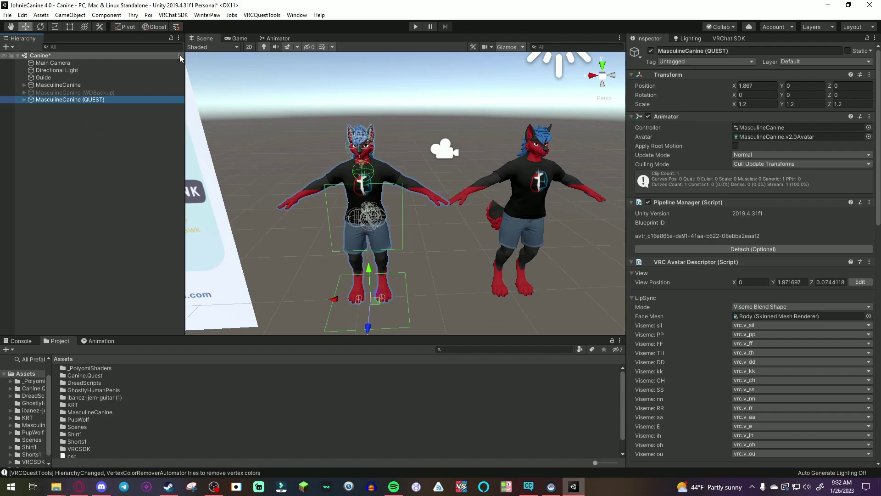
left_click(179, 55)
- Add a new Untitled scene and move MasculineCanine (QUEST) into it
left_click(224, 153)
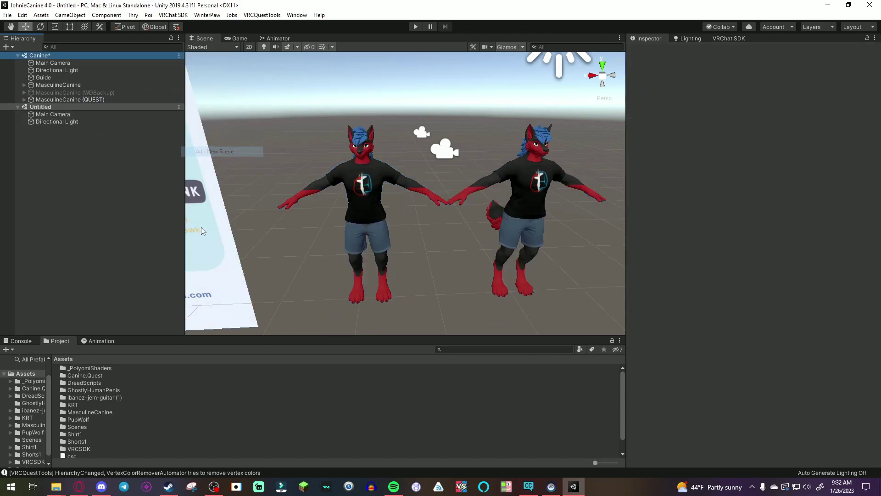
left_click(72, 101)
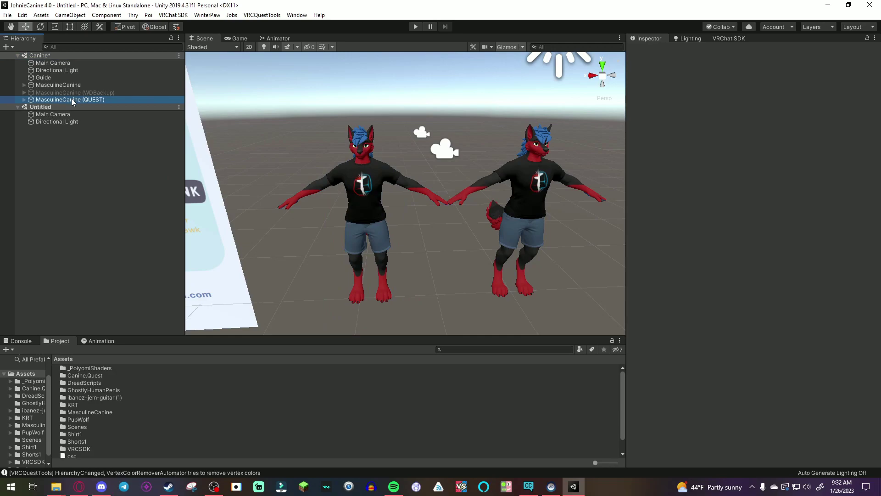
left_click_drag(72, 102, 73, 123)
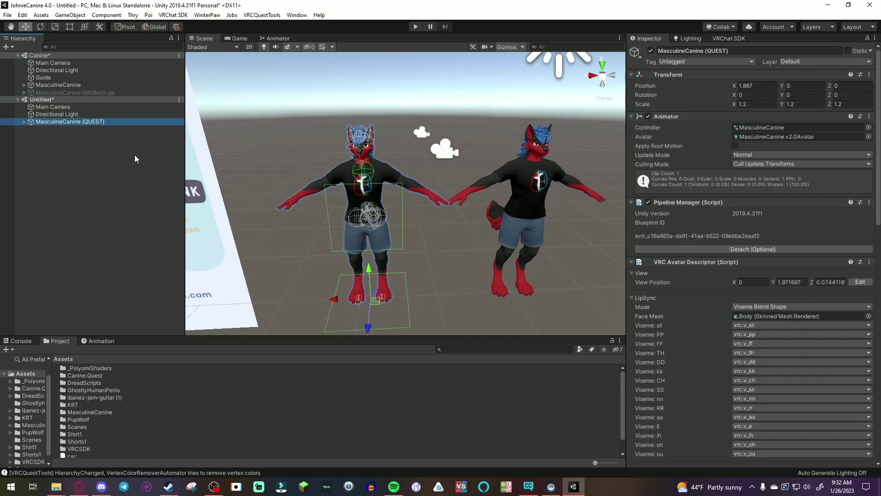
left_click(179, 55)
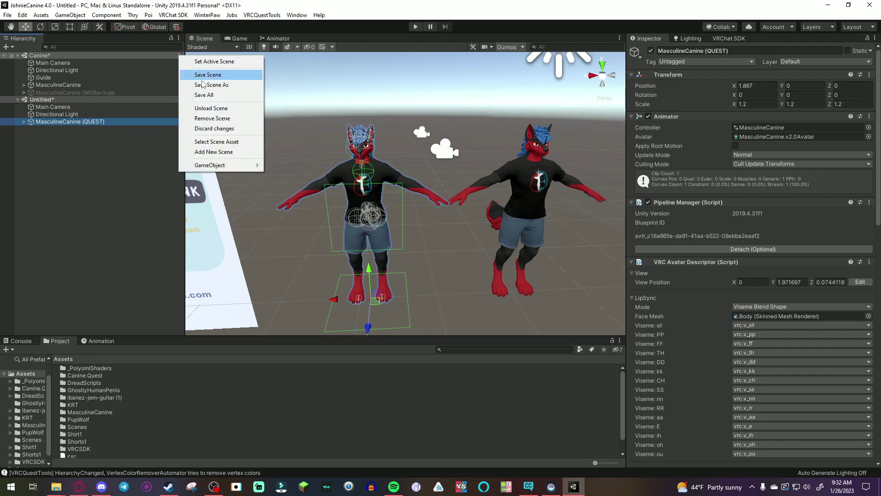
left_click(63, 186)
left_click(68, 122)
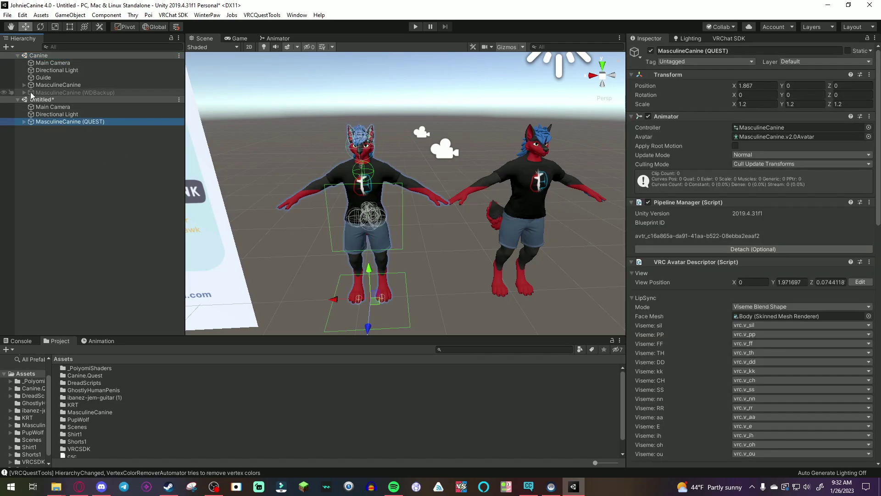
- Save the Untitled scene in Assets as QUEST (1)
left_click(76, 103)
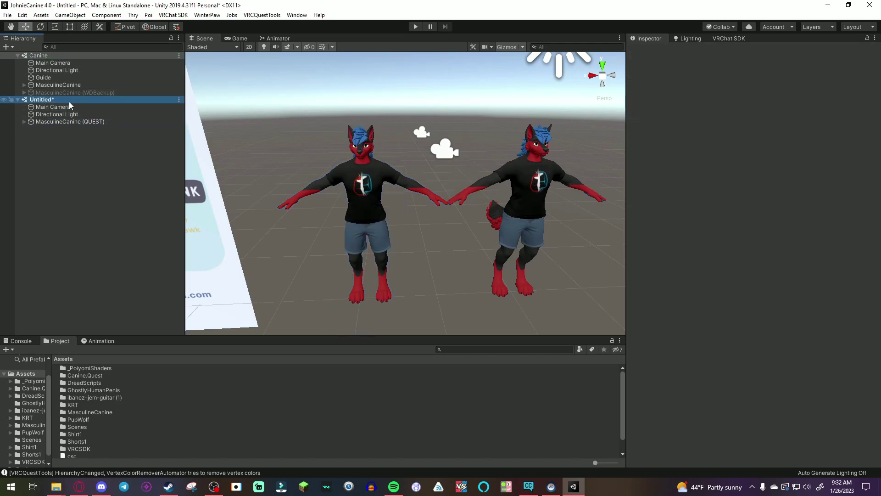
right_click(70, 101)
left_click(98, 121)
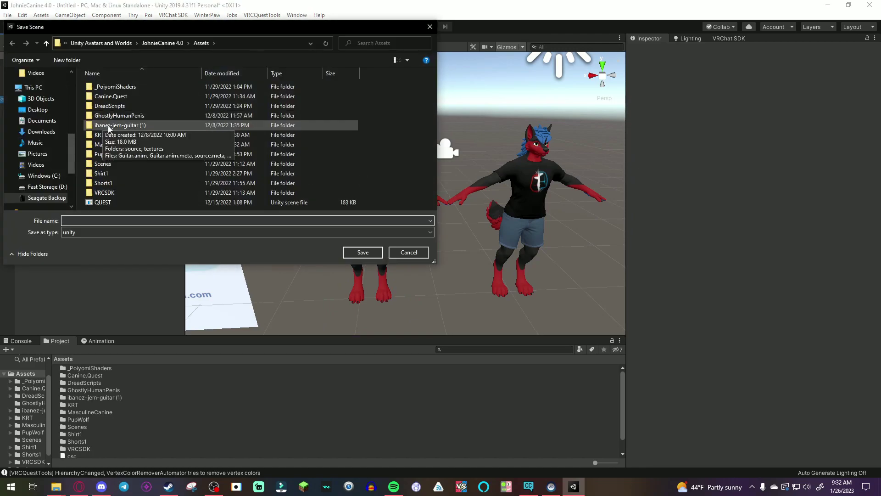
type("QUEST")
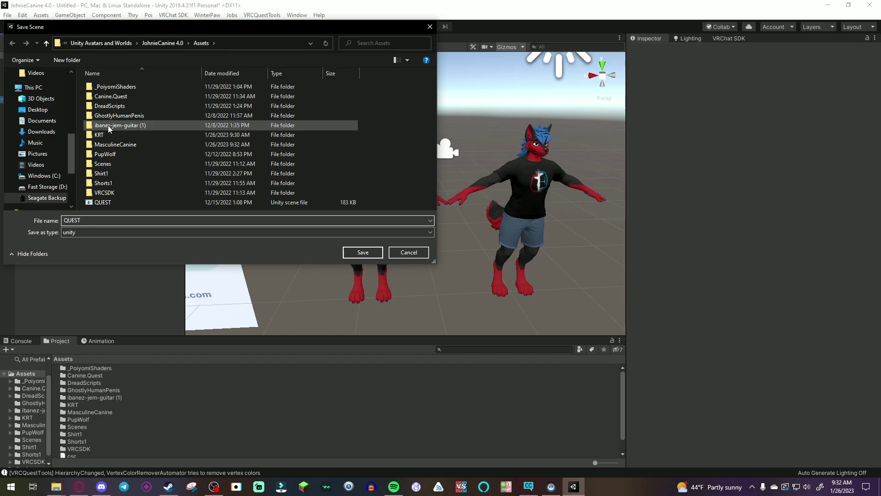
type(" (1")
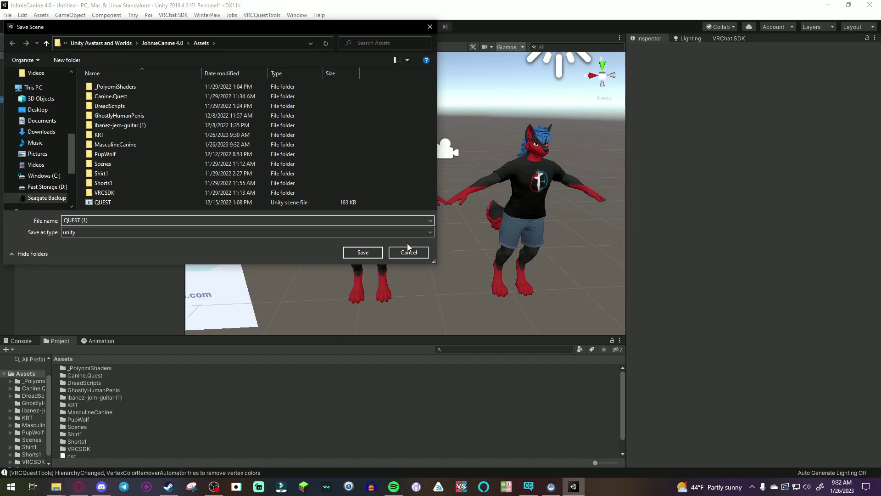
left_click(363, 252)
- Load MasculineCanine (QUEST) into VRCQuestTools' Convert Avatar for Quest and run the conversion
left_click(365, 255)
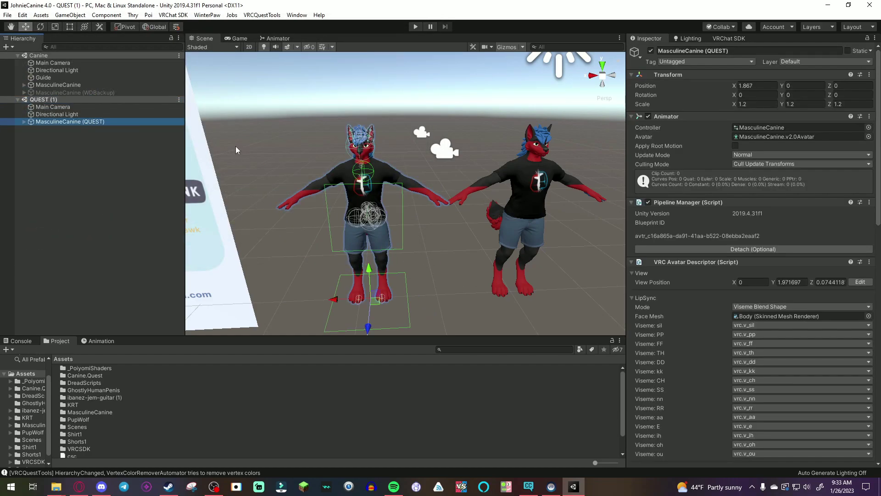
left_click(266, 16)
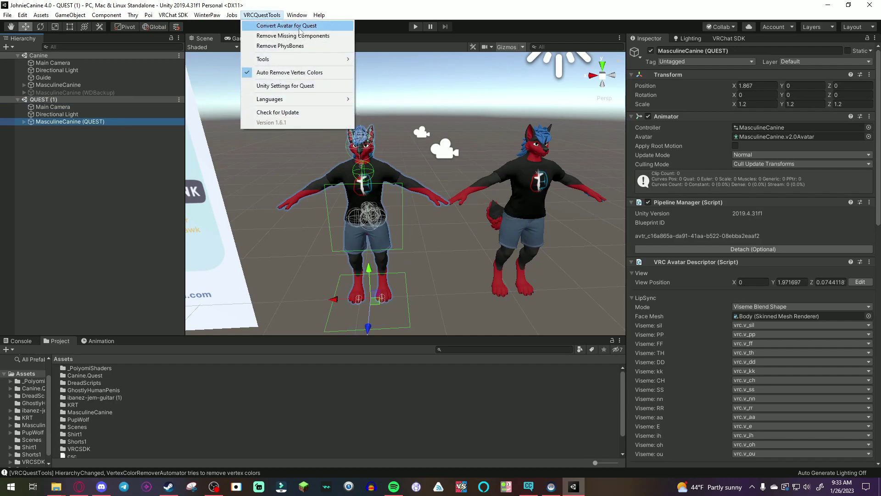
left_click(287, 25)
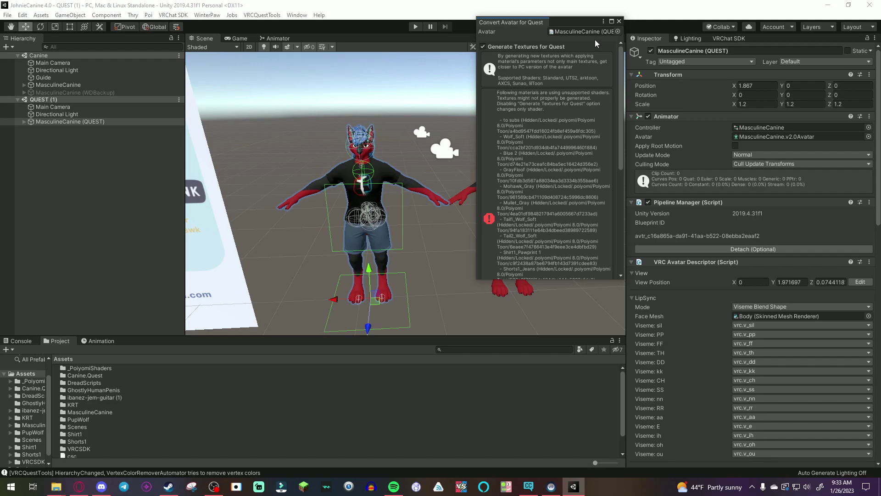
left_click_drag(54, 120, 589, 33)
scroll(541, 165, "down", 3)
scroll(498, 117, "up", 3)
left_click_drag(579, 25, 578, 38)
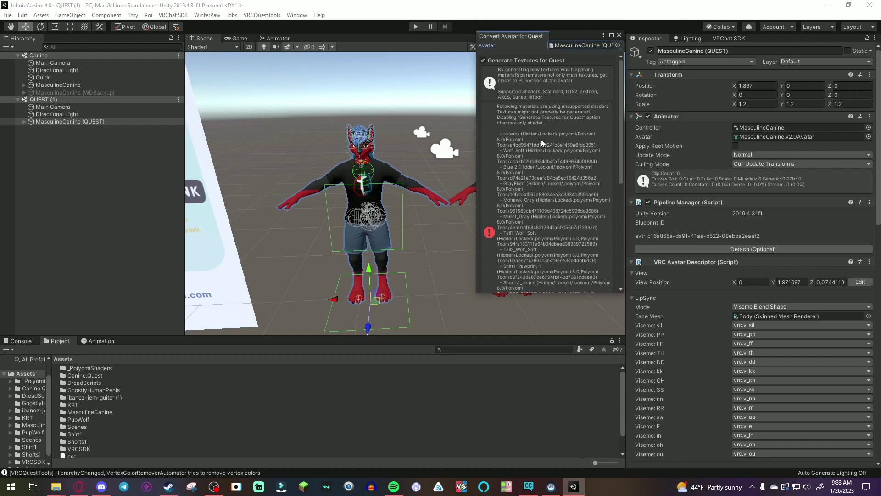
scroll(541, 139, "down", 8)
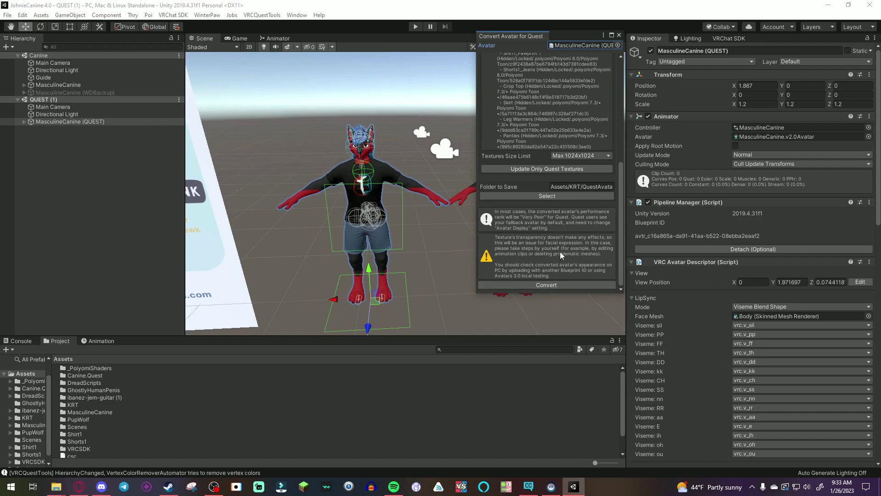
left_click(547, 285)
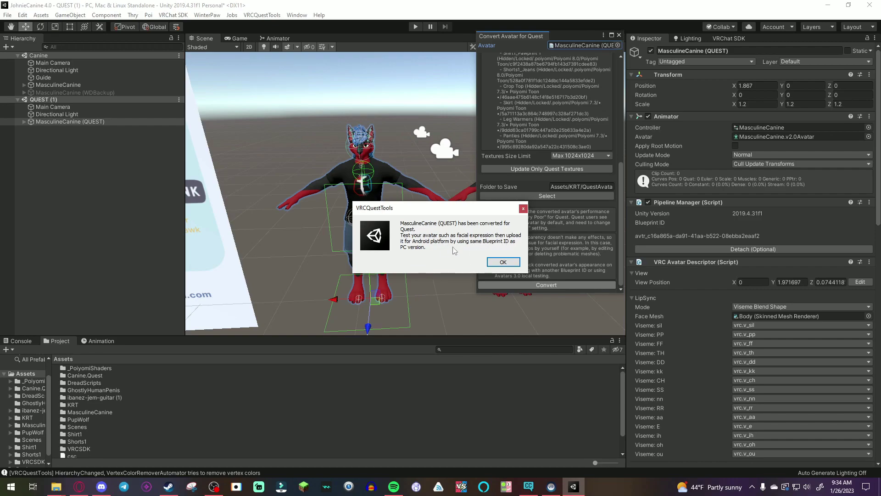
- Acknowledge the conversion-finished message and the Avatar Dynamics 'exceed Poor limits' warning
left_click(499, 259)
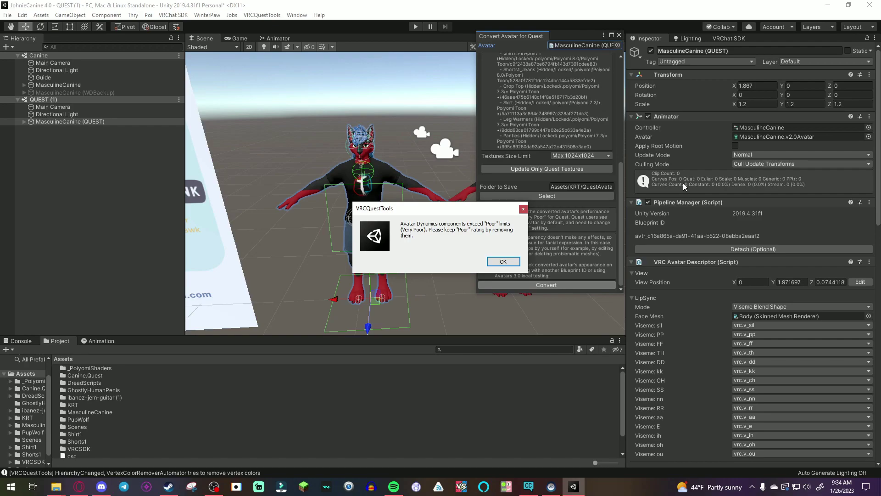
left_click_drag(440, 211, 418, 204)
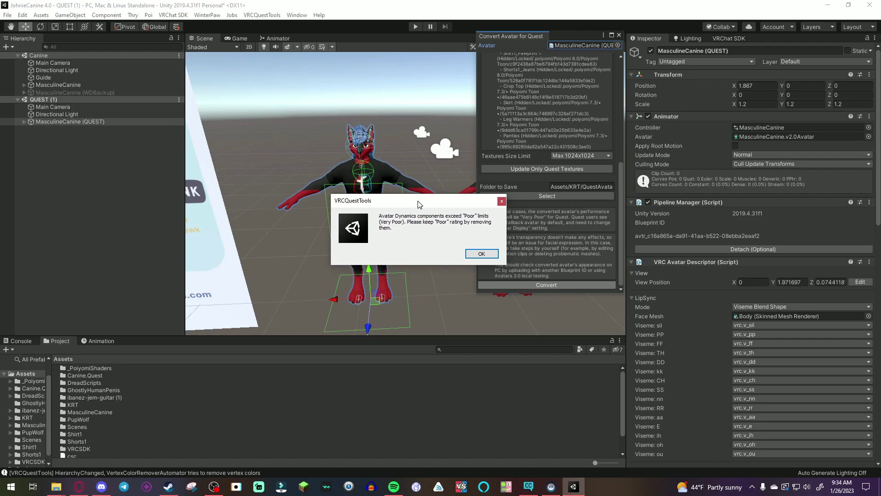
left_click(482, 253)
- Uncheck the Butt, toe, Collar.002, tongue, whisker and floppy-ear PhysBones in the remover list
left_click_drag(82, 6, 573, 57)
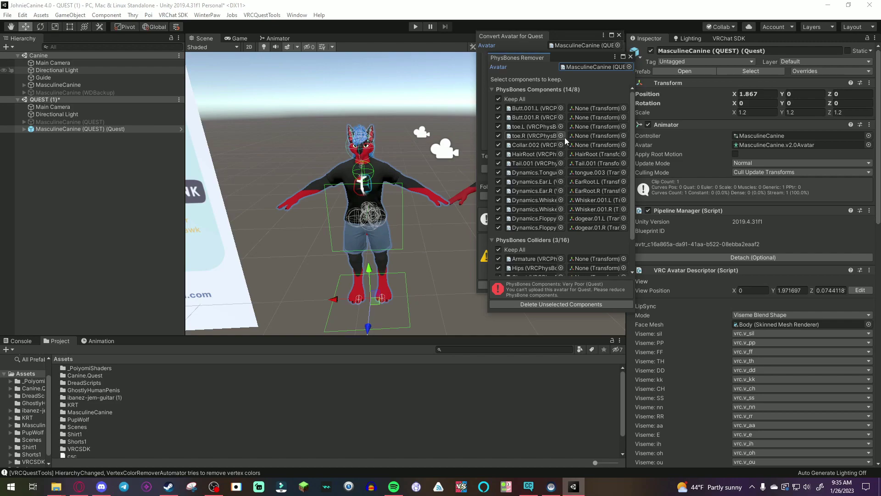
left_click(499, 109)
left_click(499, 118)
left_click(498, 127)
left_click(498, 136)
left_click(498, 145)
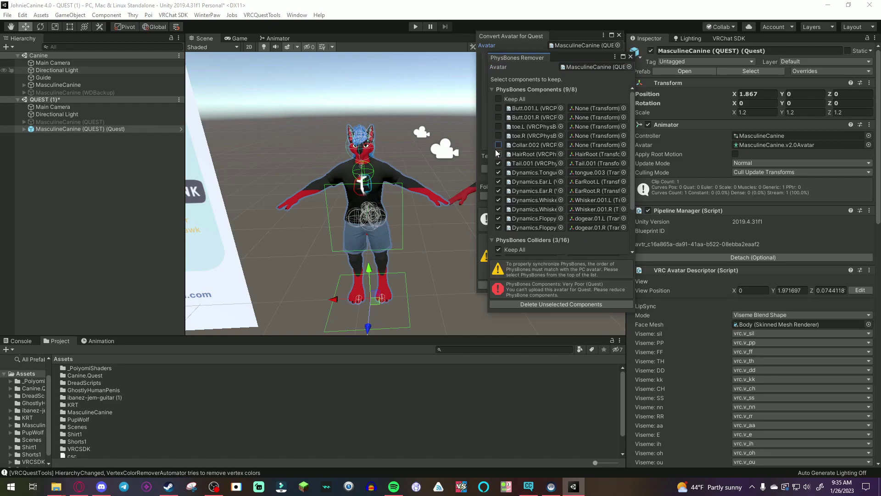
left_click(498, 173)
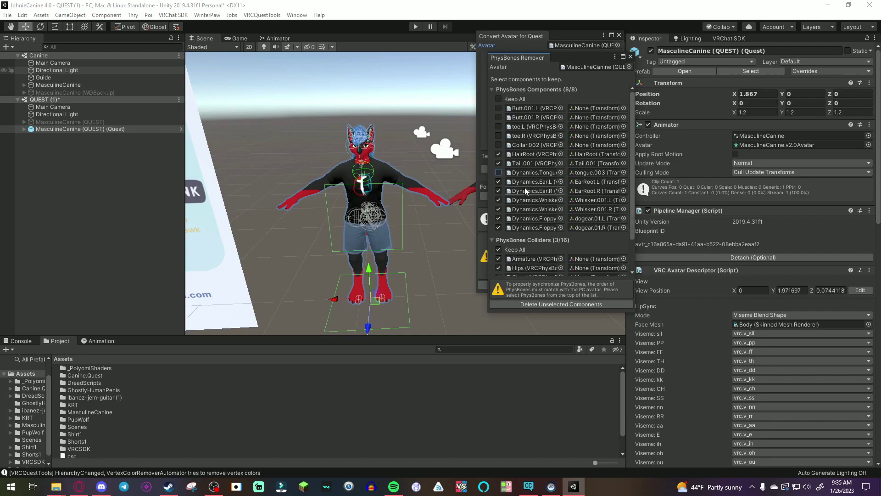
left_click(499, 200)
left_click(498, 209)
left_click(498, 219)
left_click(498, 227)
- Delete the unselected PhysBones components and close the PhysBones Remover
scroll(499, 229, "down", 3)
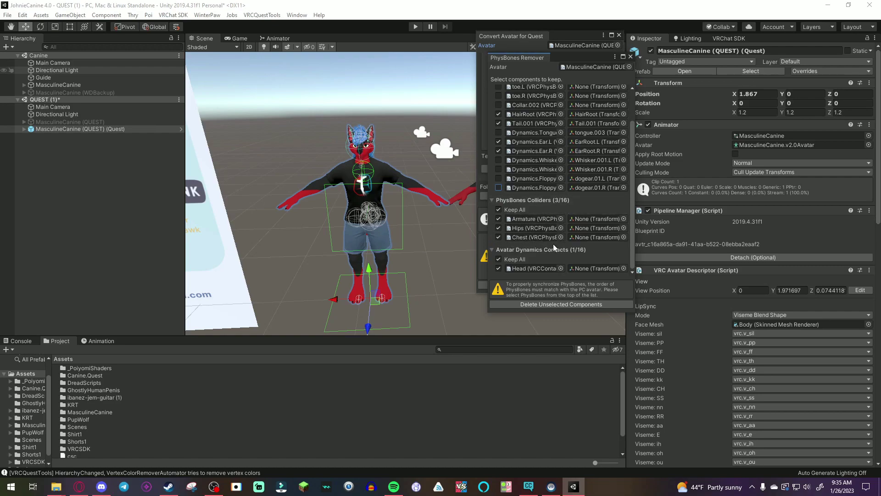
scroll(546, 208, "up", 3)
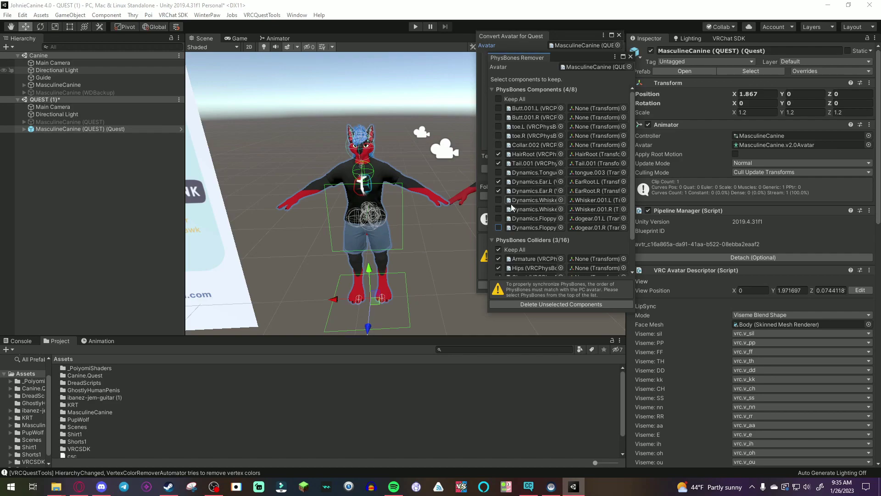
left_click(585, 304)
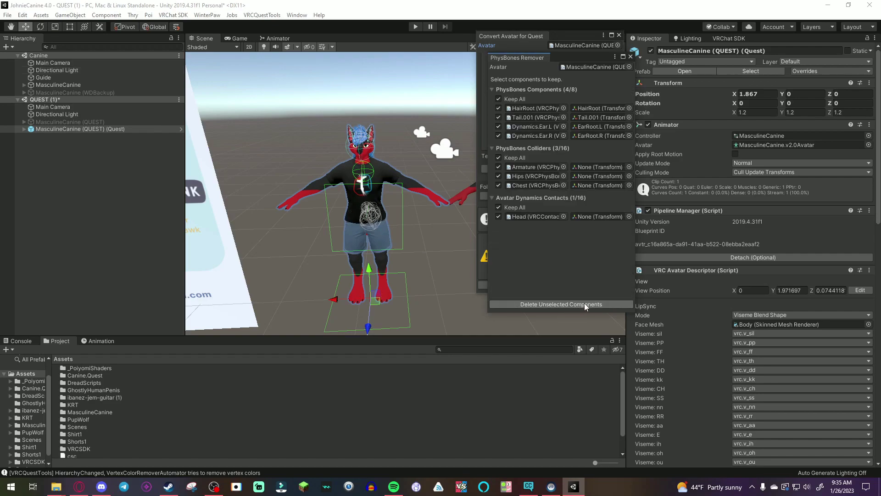
left_click(629, 56)
left_click(404, 107)
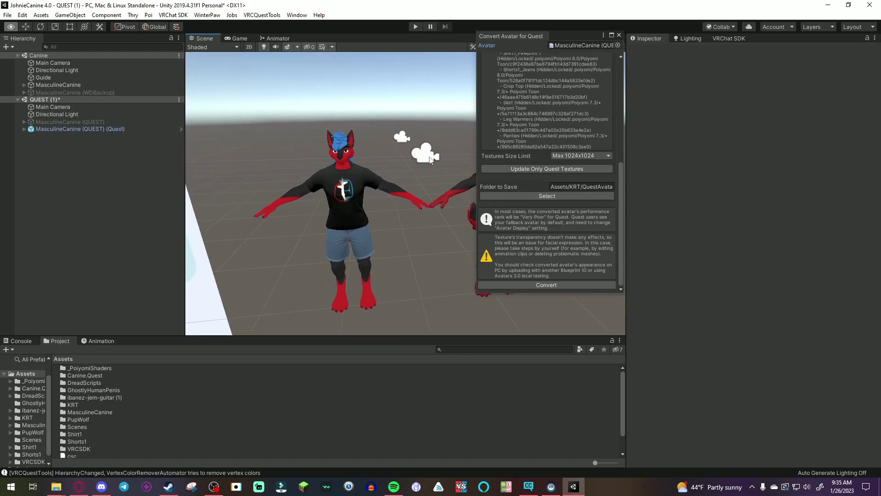
left_click(618, 34)
left_click_drag(423, 159, 444, 156, "alt")
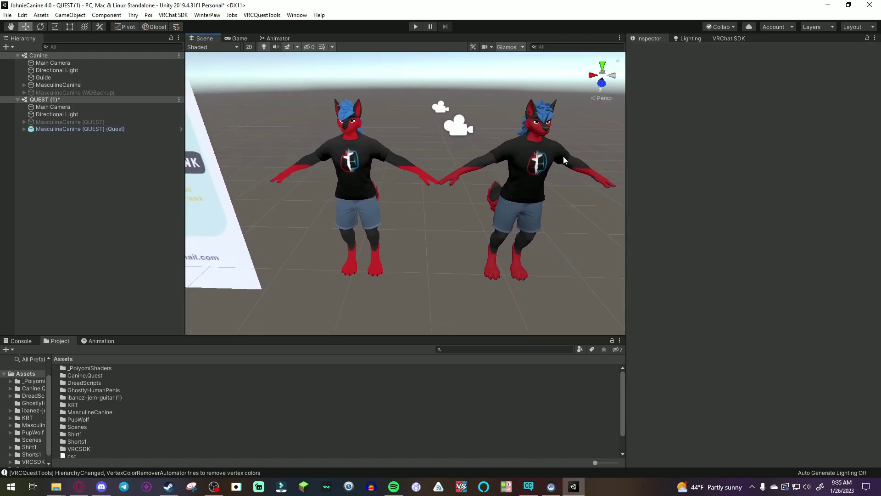
left_click(399, 170)
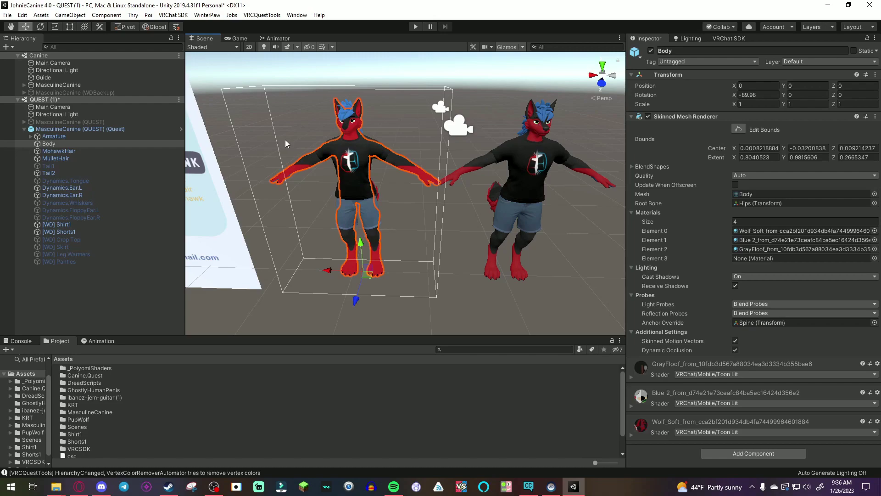
left_click(696, 374)
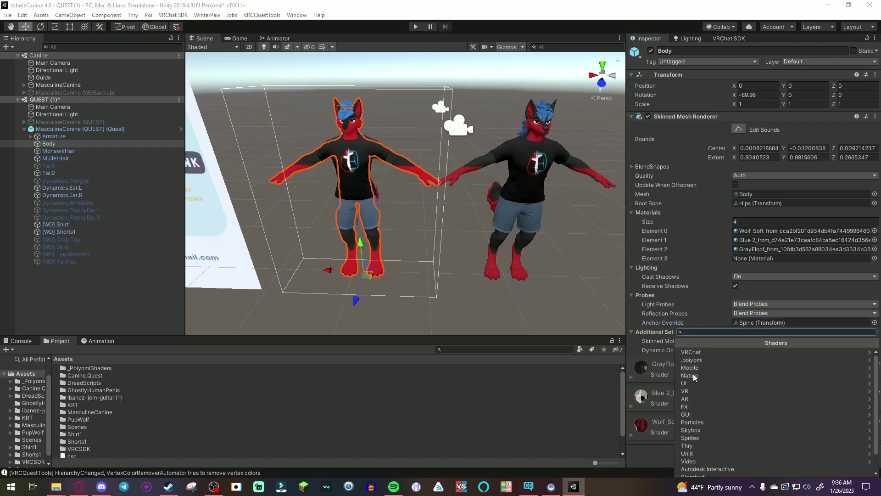
left_click(694, 354)
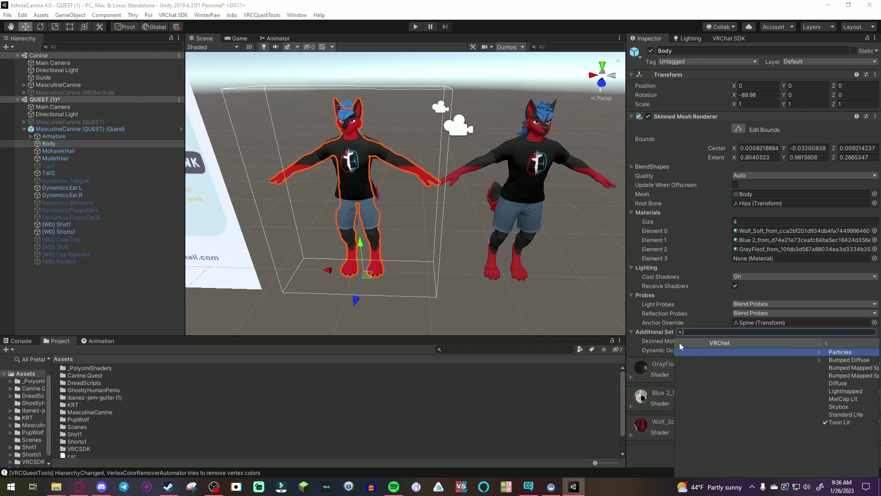
left_click(679, 343)
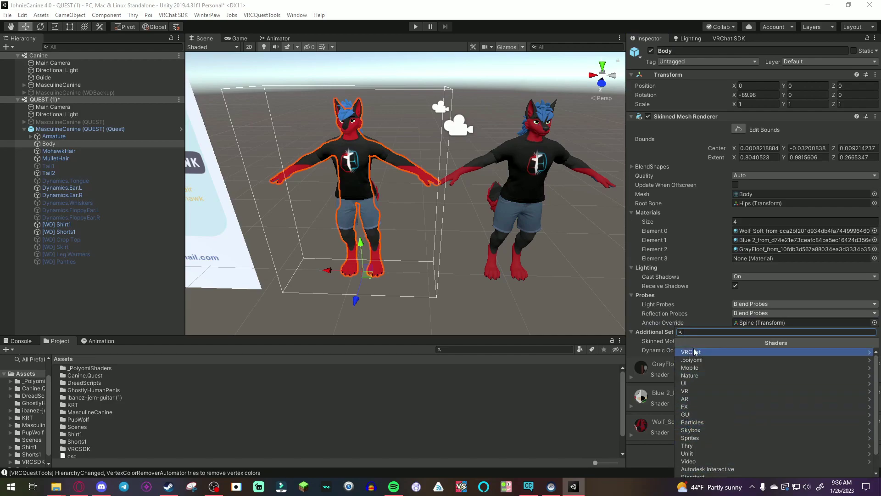
left_click(683, 278)
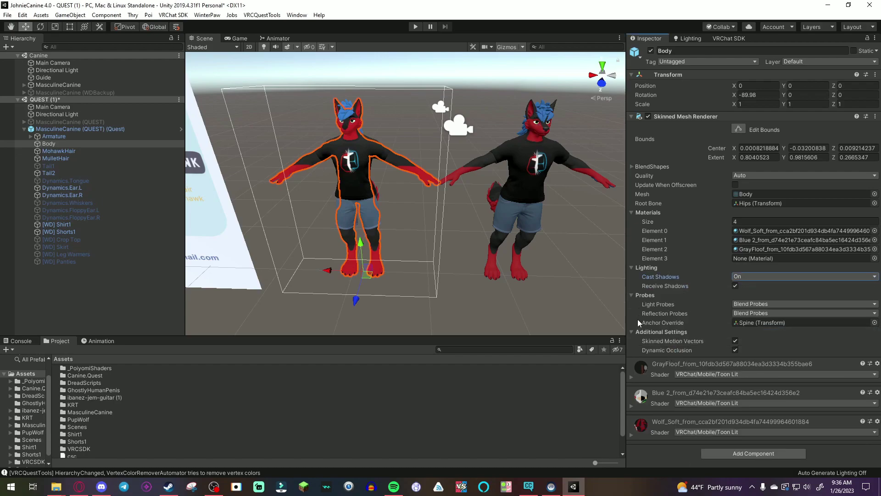
- Check the converted Quest avatar and its Body mesh, leaving the avatar selected
left_click(557, 274)
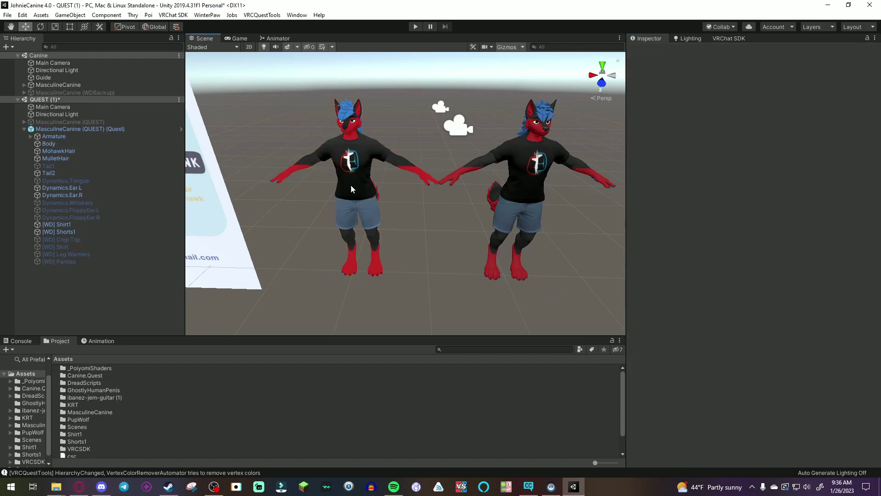
left_click(420, 172)
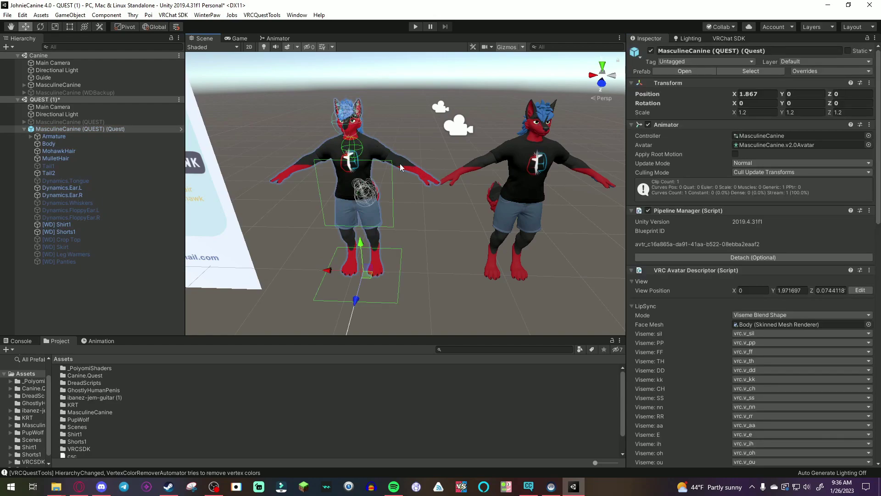
left_click(379, 211)
left_click(362, 175)
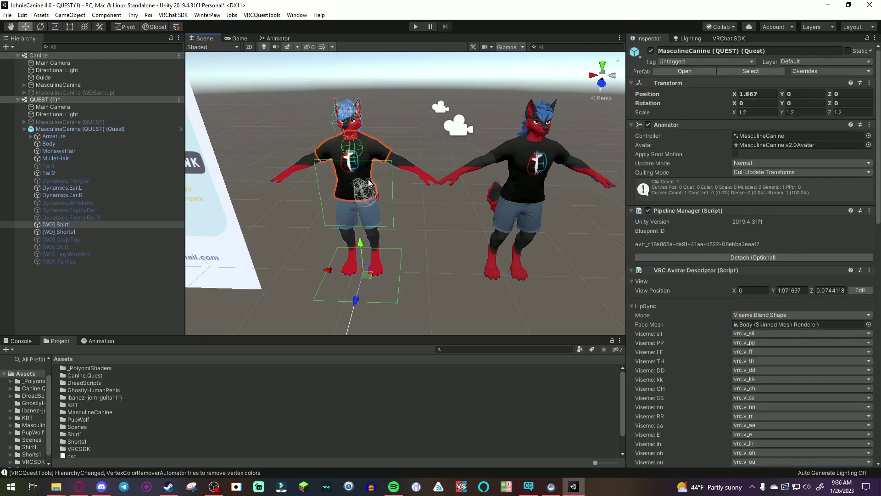
left_click(367, 179)
left_click(472, 234)
left_click(403, 164)
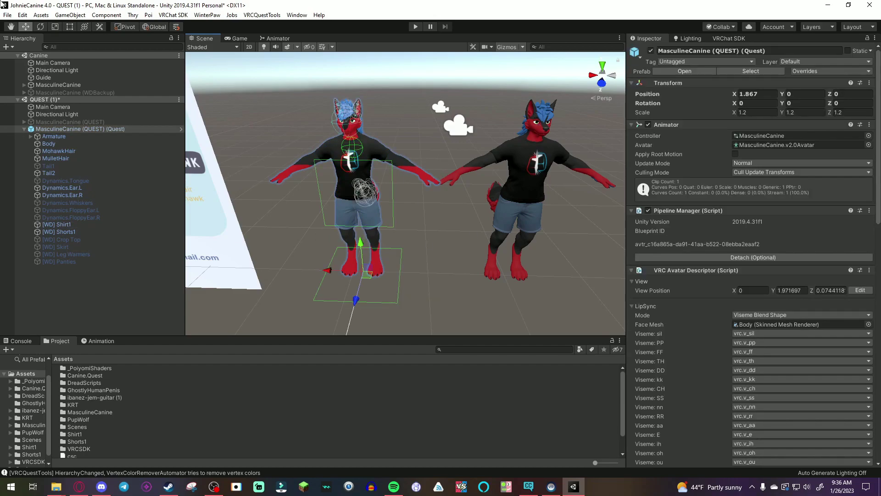
- Switch the build platform to Android in Build Settings
left_click(9, 16)
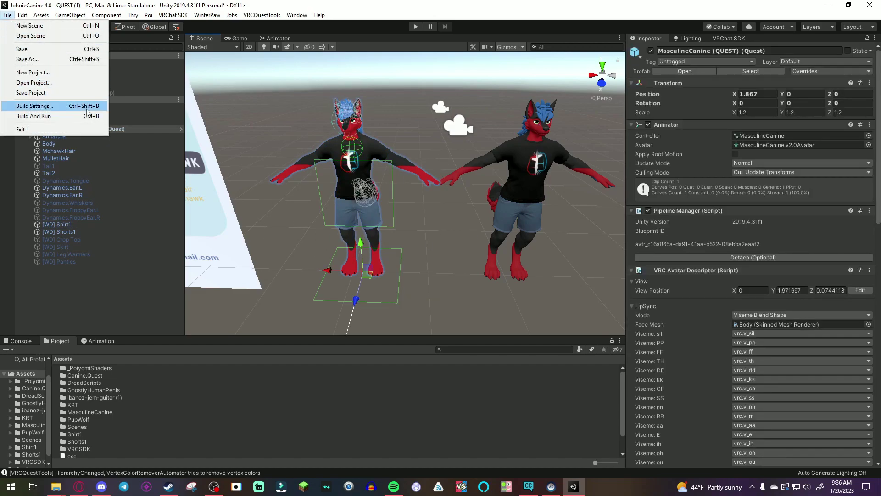
left_click(55, 106)
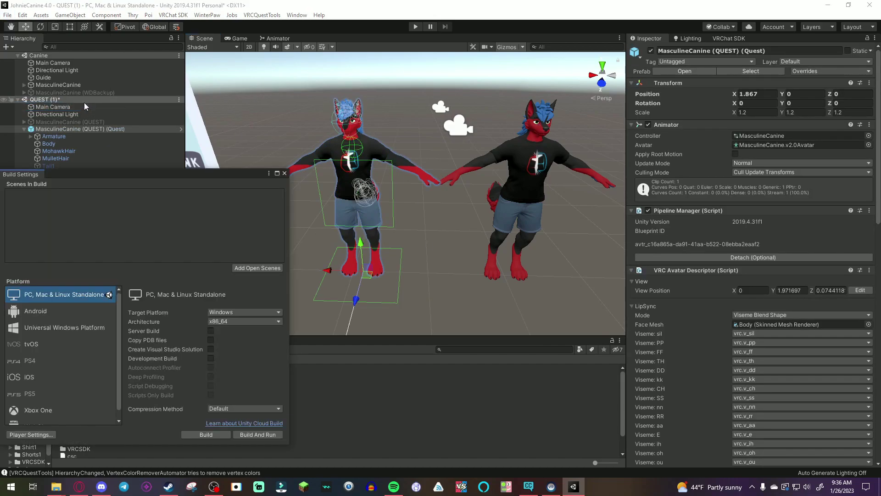
left_click(50, 310)
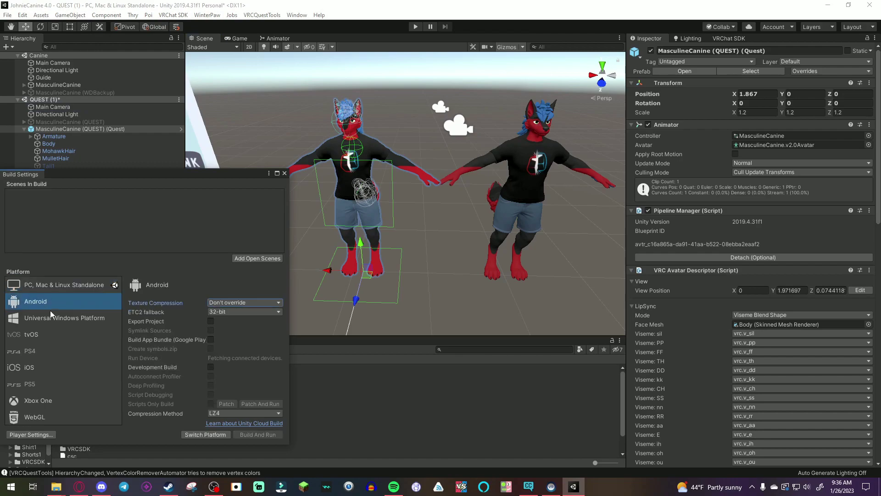
left_click(213, 433)
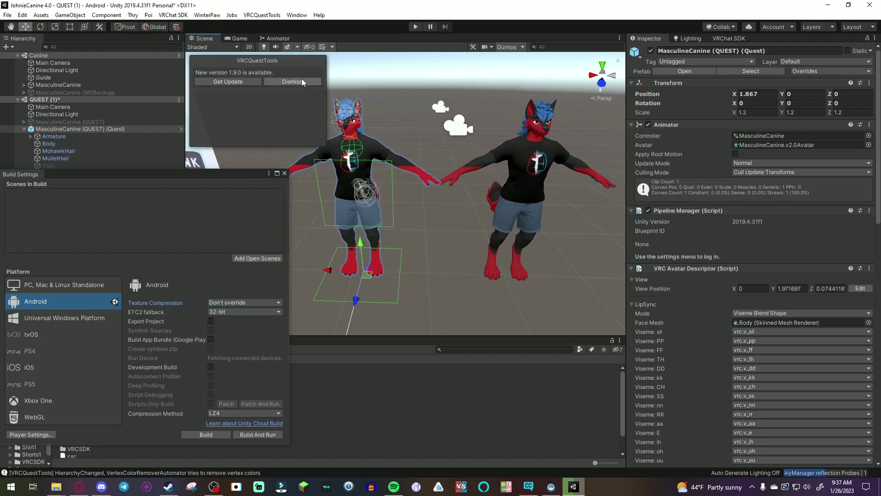
- Dismiss the VRCQuestTools 1.9.0 notice, close Build Settings, and remove Canine from the Hierarchy
left_click(302, 82)
left_click(284, 173)
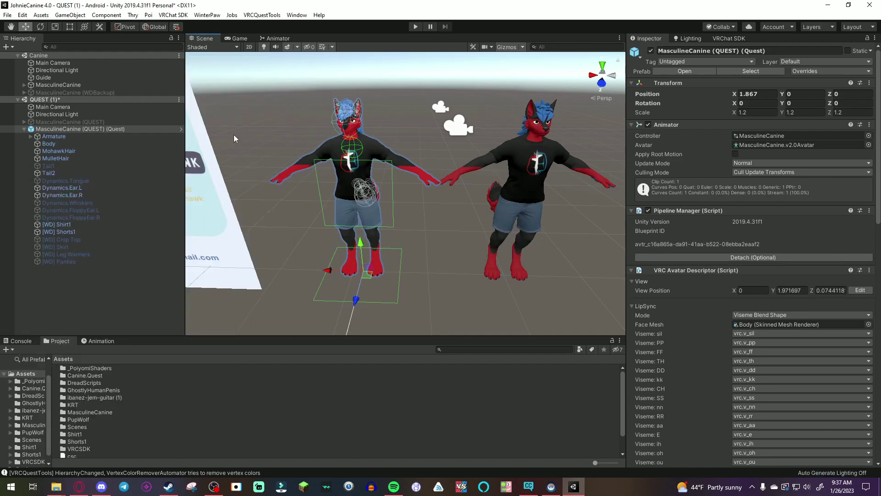
left_click(178, 55)
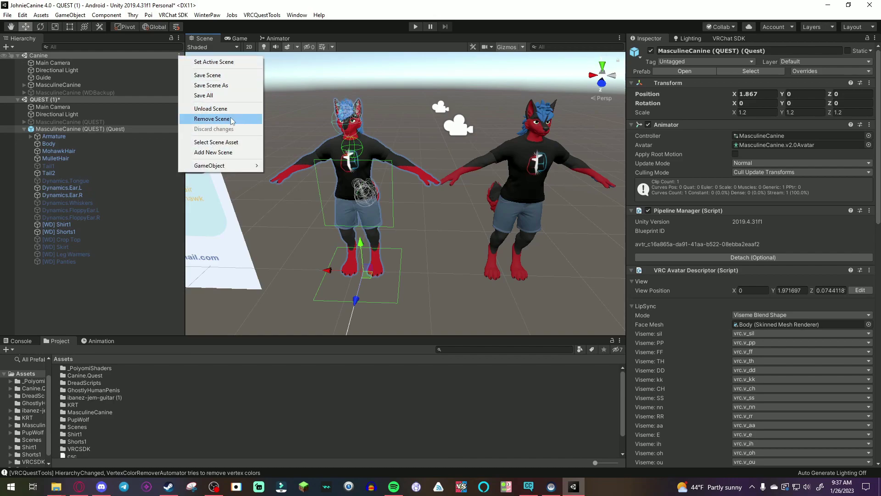
left_click(212, 119)
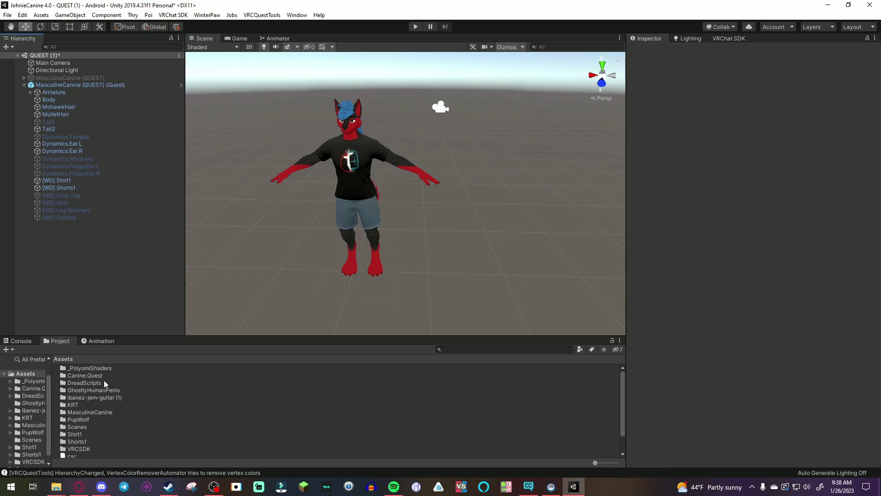
- Open Canine.unity from the MasculineCanine folder, saving QUEST (1), then reopen QUEST (1) from Assets
left_click(87, 411)
double_click(87, 413)
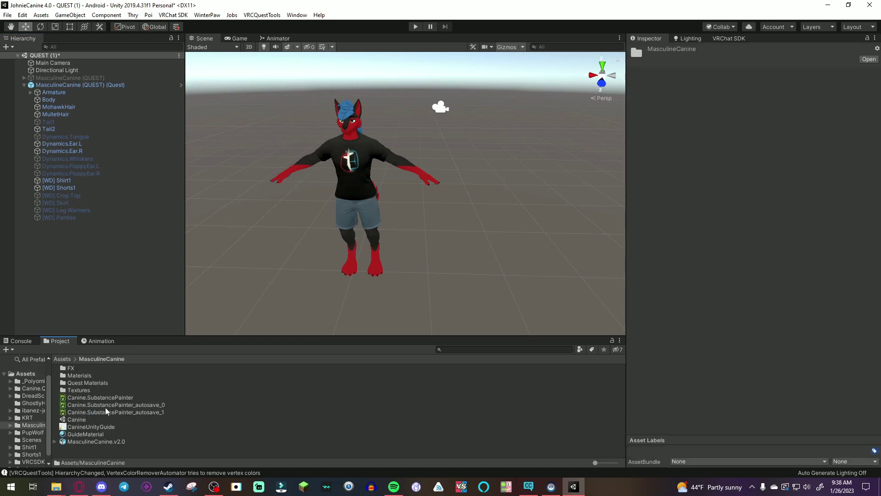
left_click(77, 420)
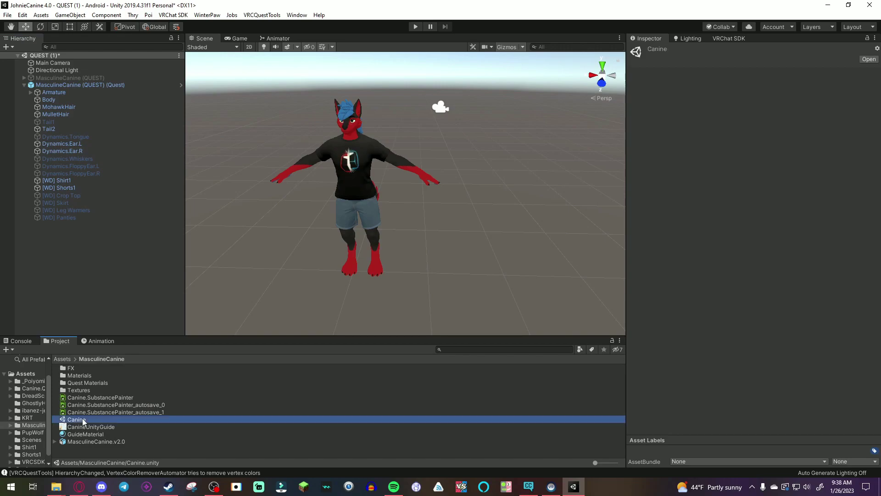
double_click(80, 420)
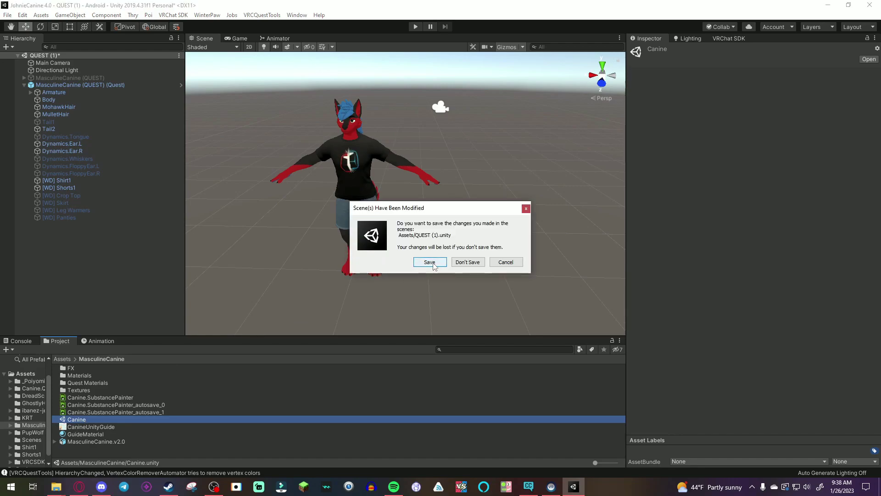
left_click(430, 262)
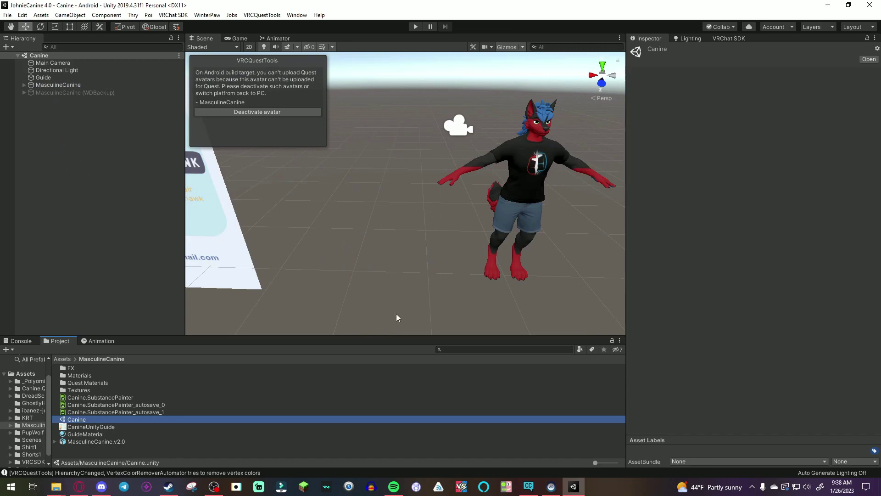
left_click(63, 359)
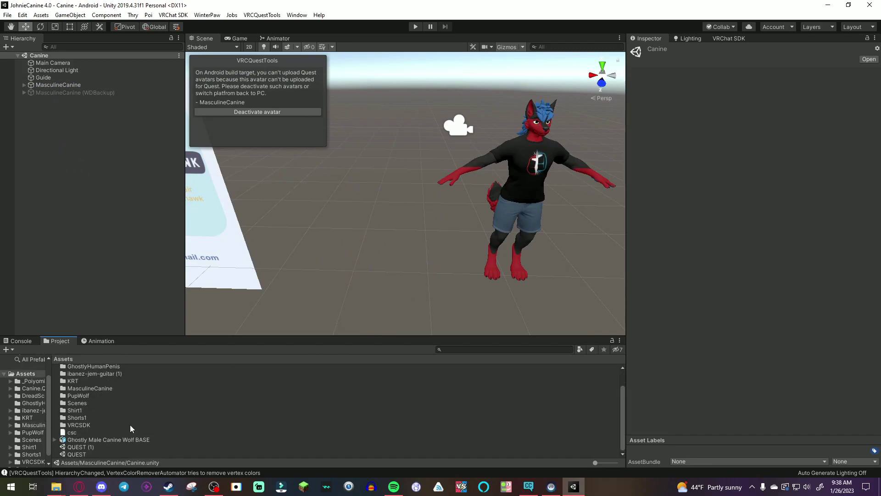
double_click(82, 447)
right_click_drag(487, 255, 497, 213)
- Select the Quest avatar and open the VRChat SDK Control Panel Builder showing its Android stats
left_click(411, 202)
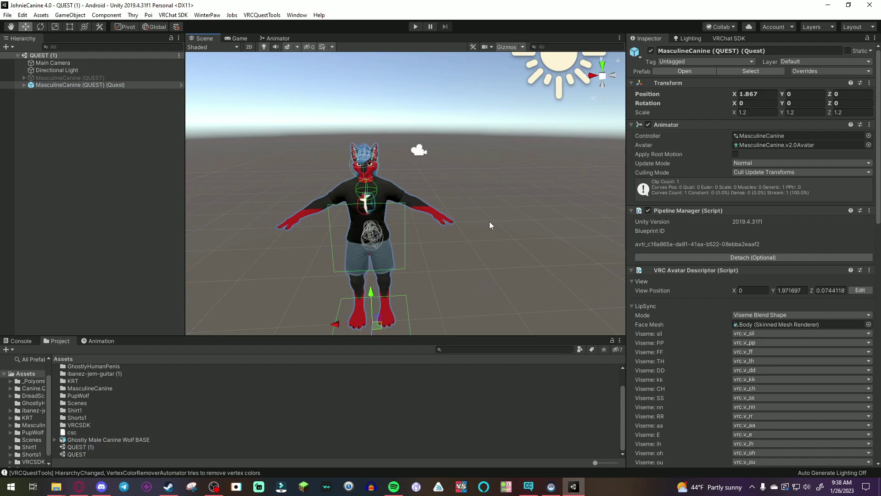
right_click_drag(392, 120, 381, 143)
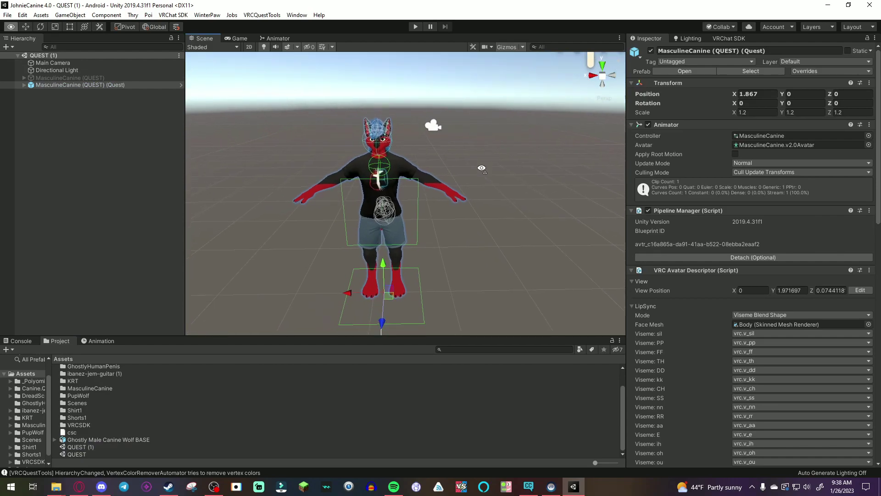
left_click(179, 16)
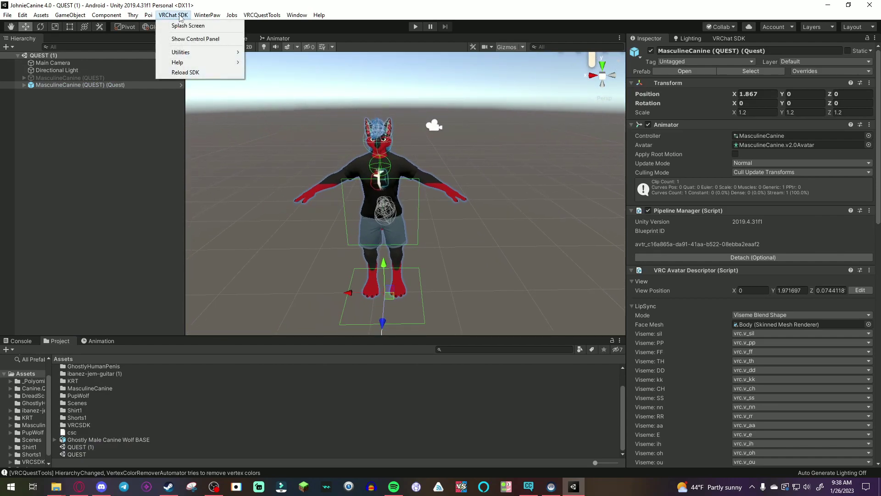
left_click(195, 39)
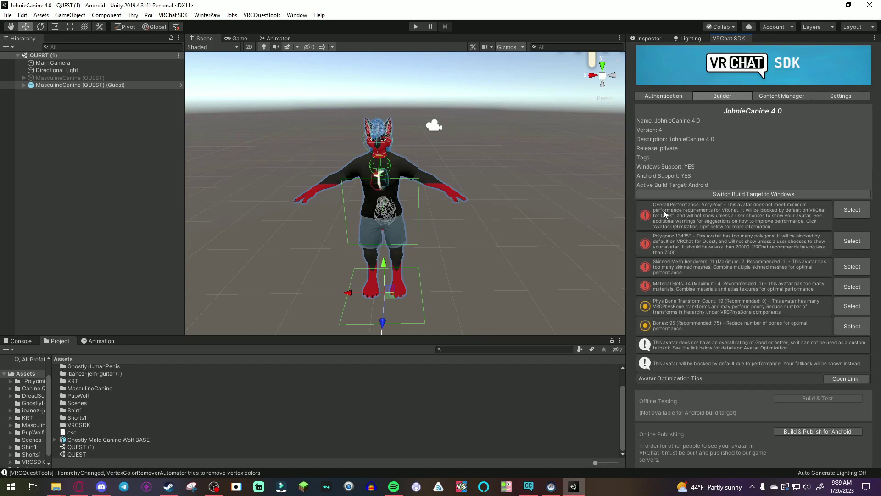
left_click(501, 172)
scroll(475, 177, "up", 3)
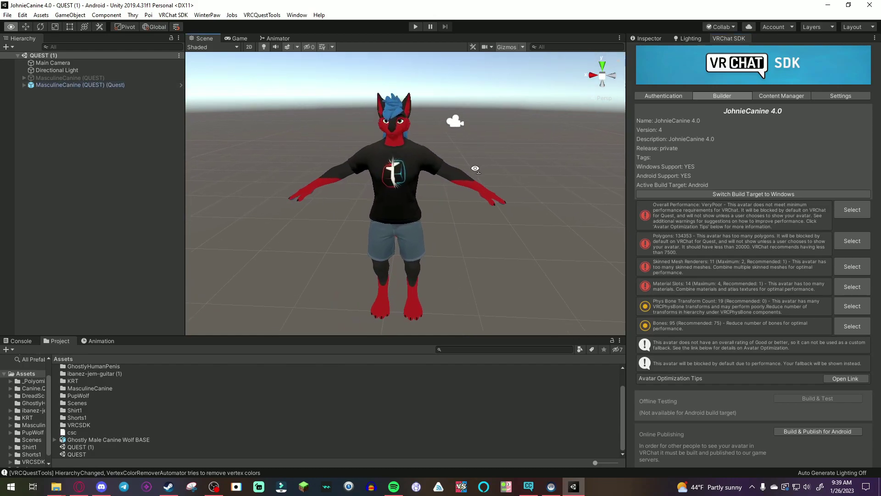
left_click(449, 177)
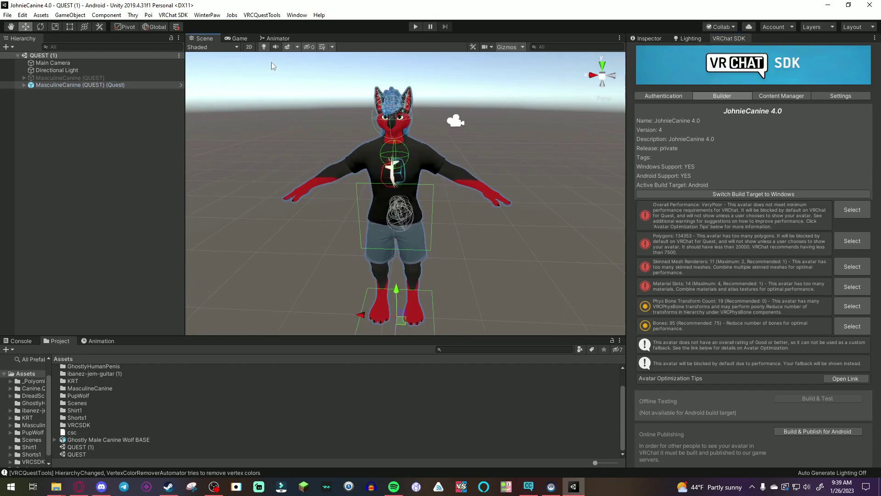
- Reopen Convert Avatar for Quest from VRCQuestTools and set Textures Size Limit to Max 512x512
left_click(262, 15)
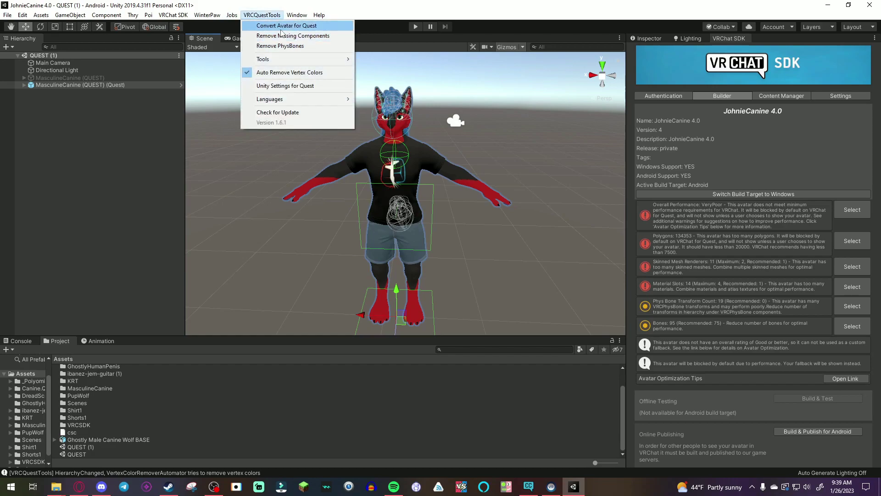
left_click(279, 27)
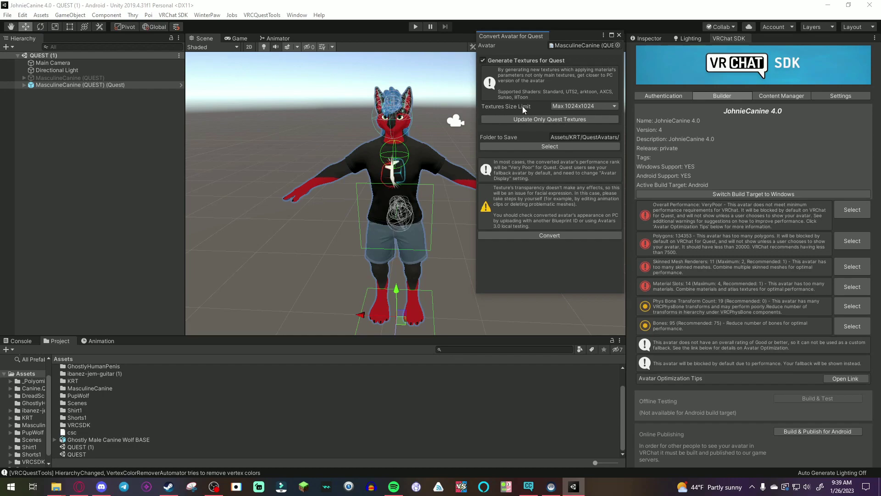
left_click(582, 109)
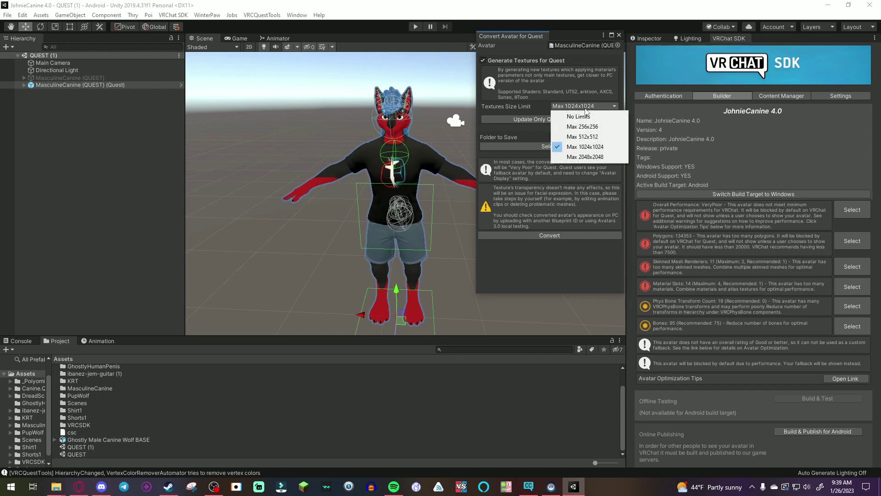
left_click(584, 137)
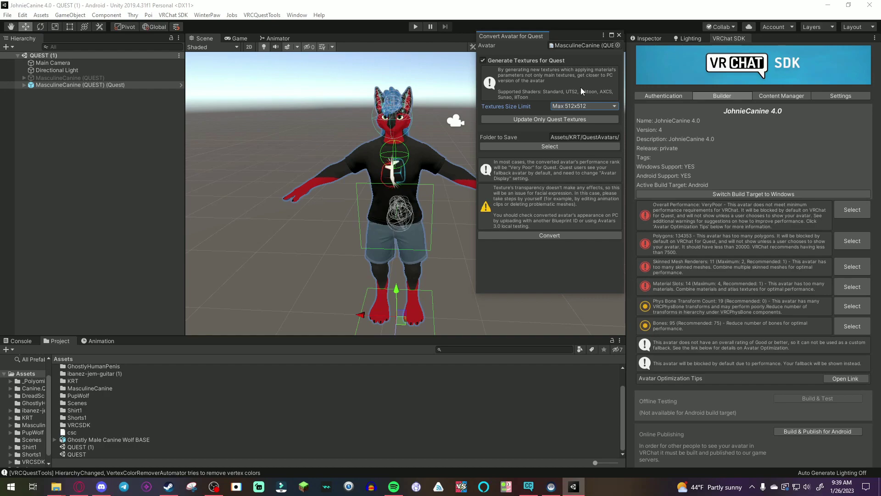
- Close the Convert Avatar for Quest window to return to the VRChat SDK Builder
left_click(756, 268)
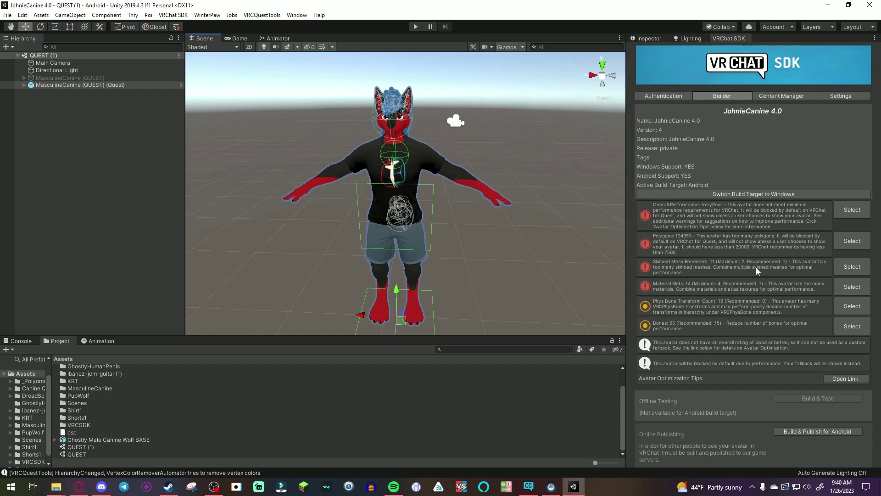